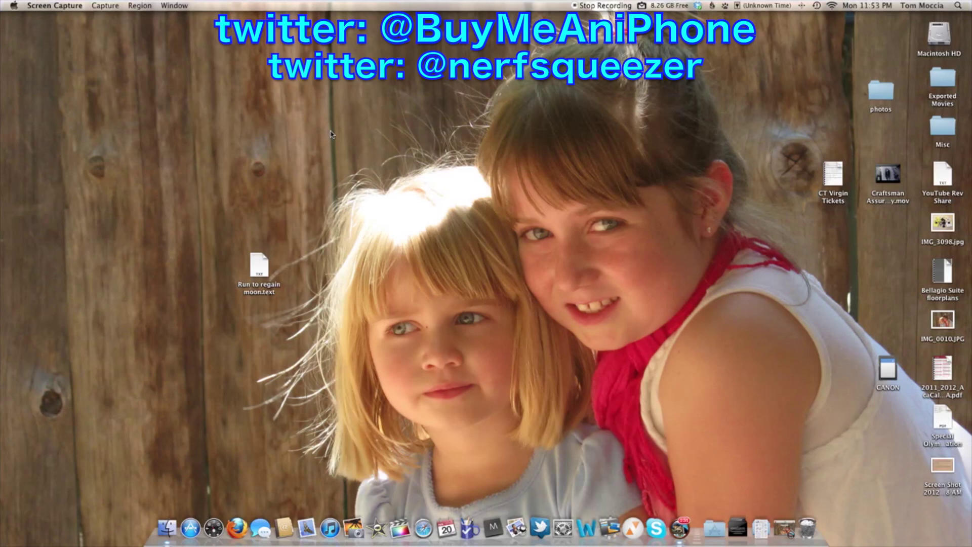
# Step: Show Dashboard, where the Cupertino Weather widget displays a broken placeholder instead of the moon
pyautogui.press('F12')
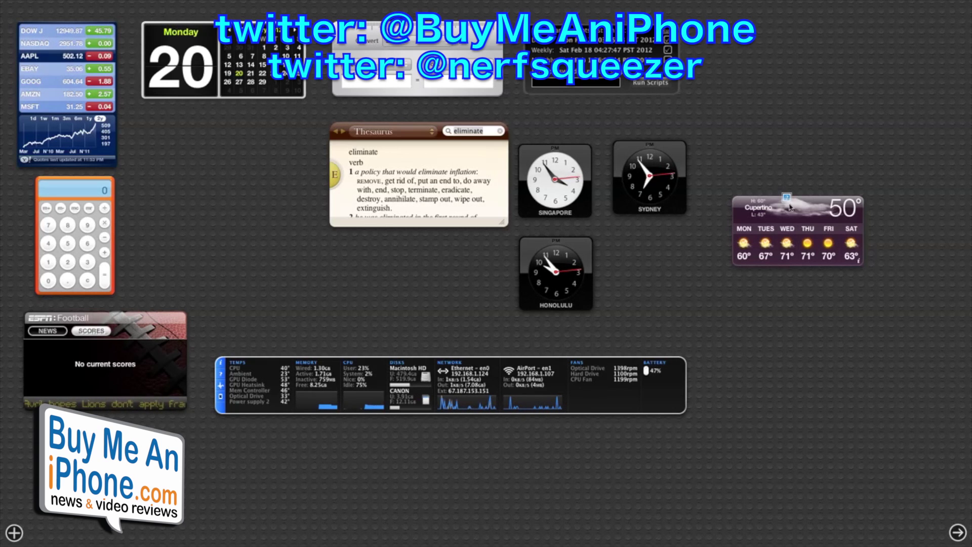
# Step: Dismiss Dashboard to return to the desktop holding 'Run to regain moon.text'
pyautogui.press('F12')
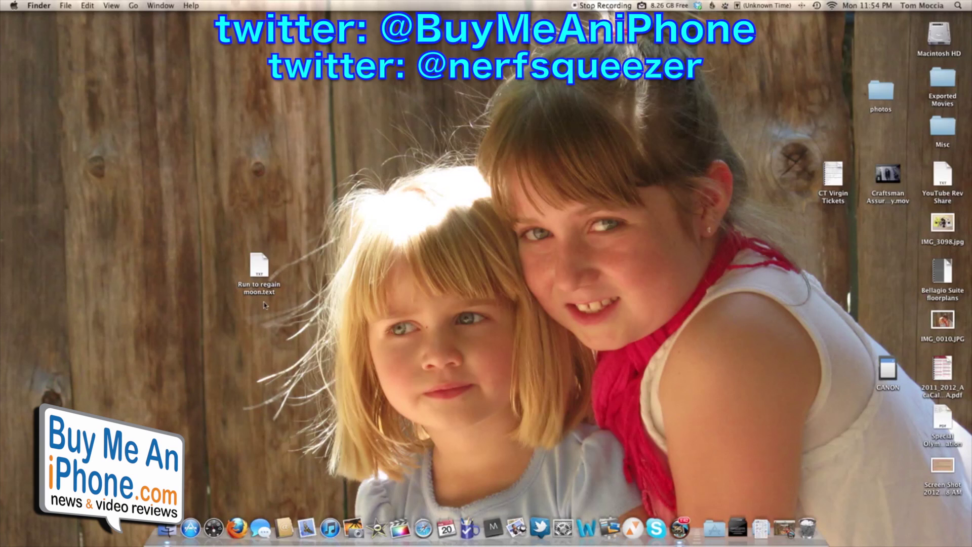
# Step: Open 'Run to regain moon.text' in TextEdit and move its window lower on the desktop
pyautogui.doubleClick(261, 269)
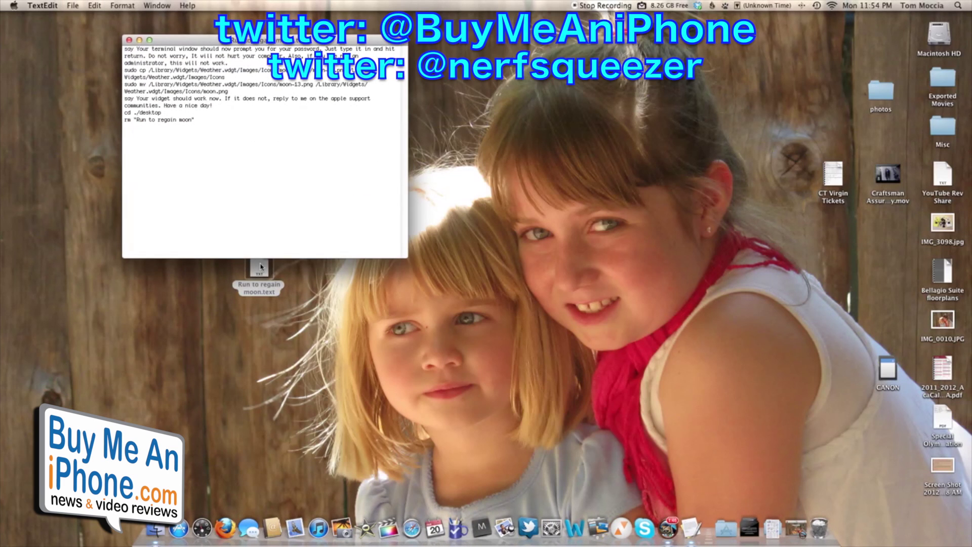
pyautogui.moveTo(254, 40); pyautogui.dragTo(203, 113)
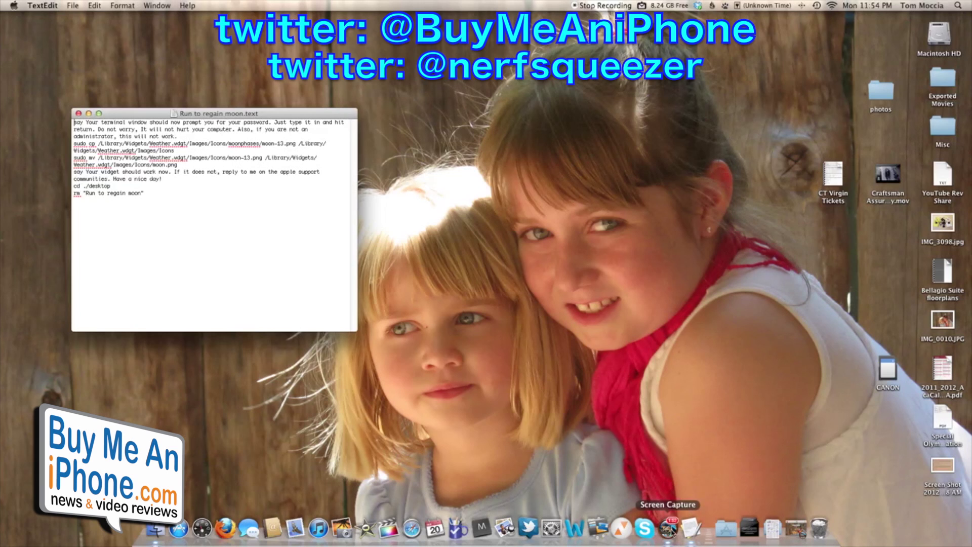
pyautogui.press('super+w')
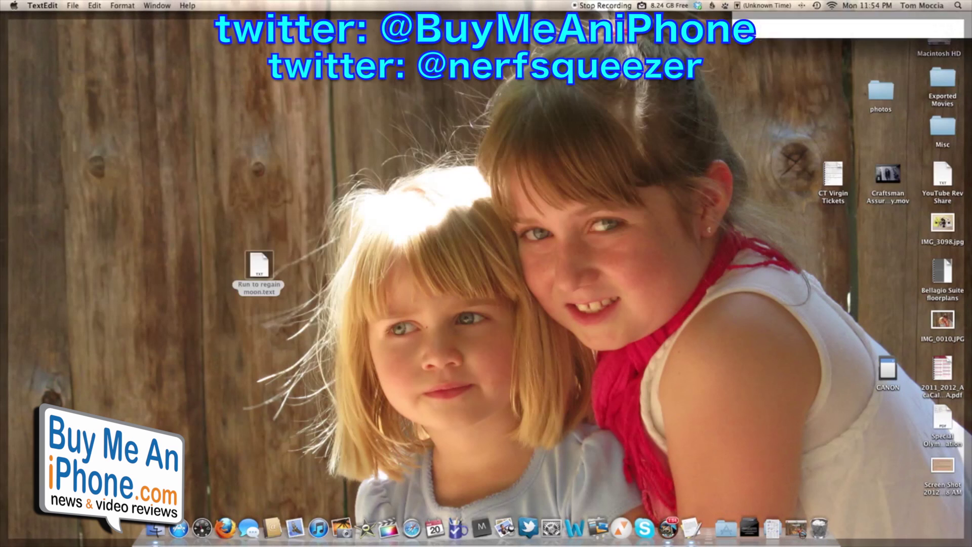
# Step: Launch Terminal via Spotlight and place its window to the right of the script
pyautogui.click(959, 6)
pyautogui.write('terminal')
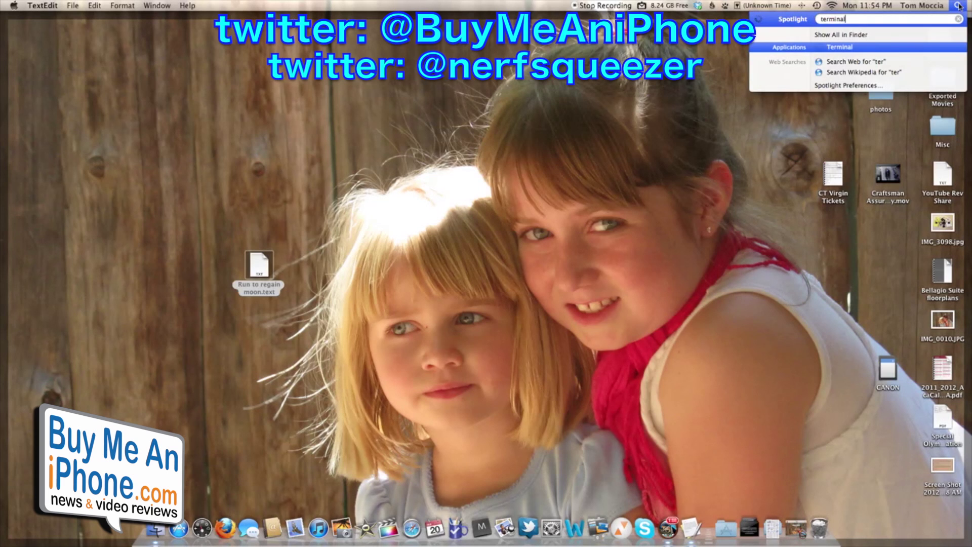
pyautogui.press('Return')
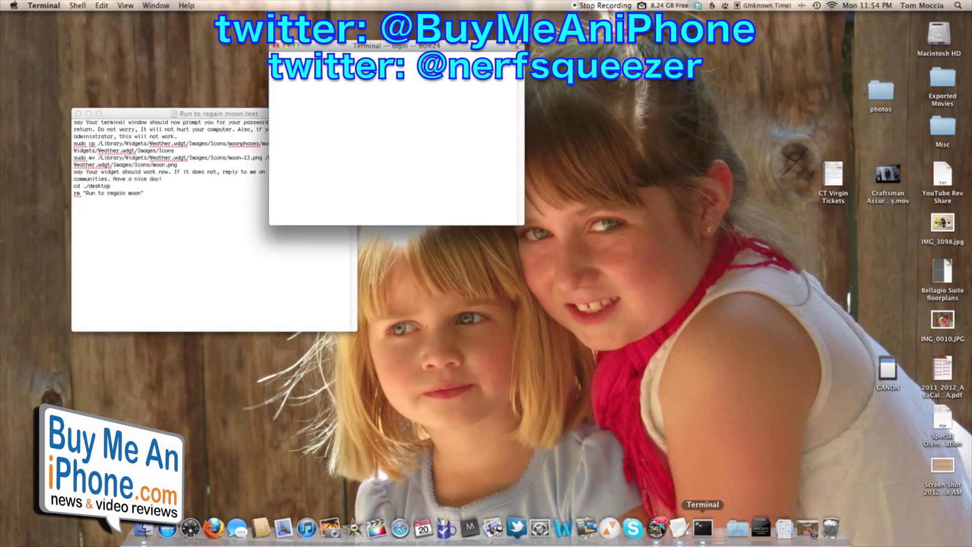
pyautogui.moveTo(400, 47); pyautogui.dragTo(615, 109)
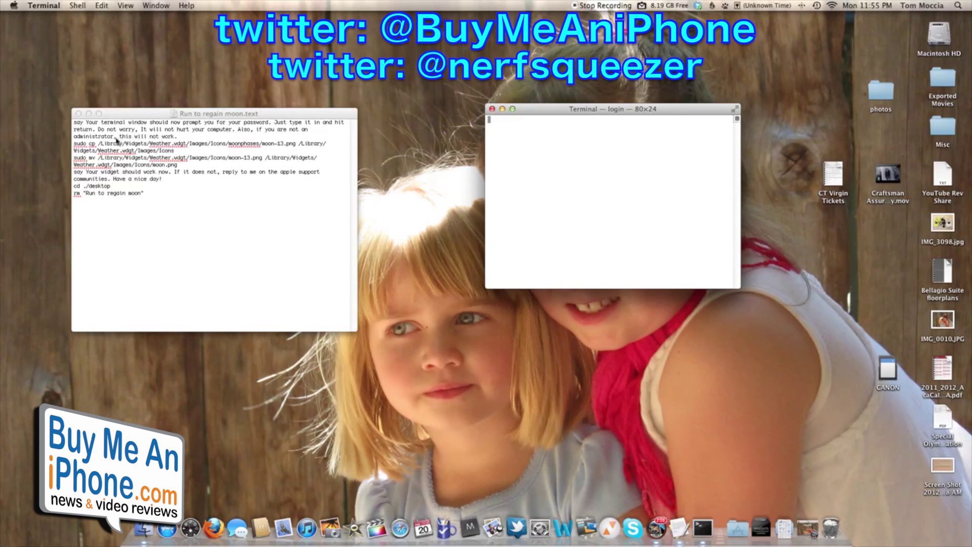
# Step: Copy the sudo cp moon-13.png command into Terminal and run it with the admin password
pyautogui.click(177, 151)
pyautogui.moveTo(177, 151); pyautogui.dragTo(74, 144)
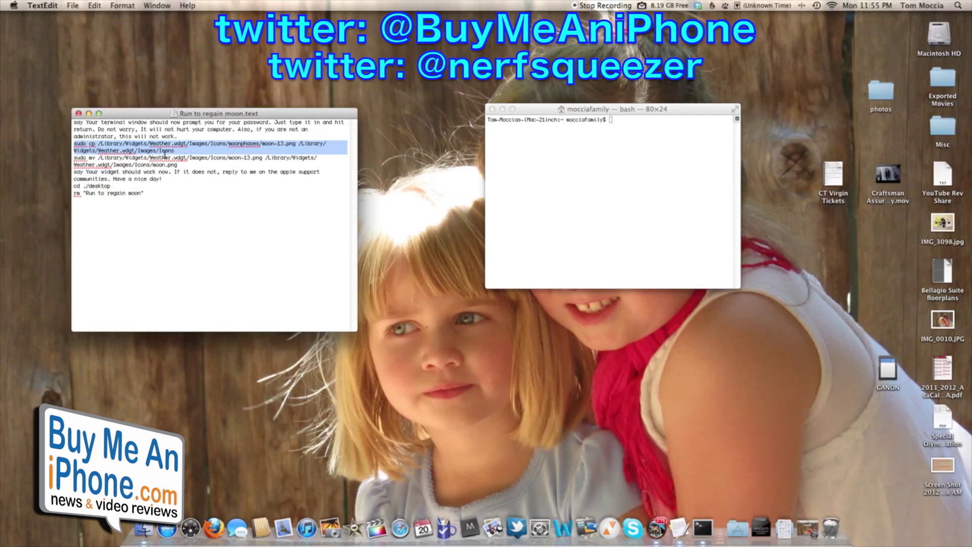
pyautogui.rightClick(167, 147)
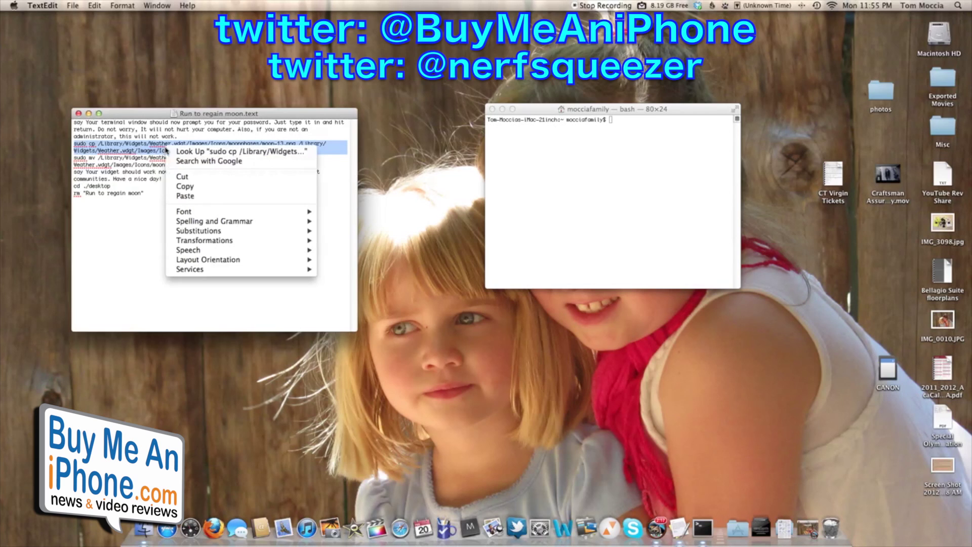
pyautogui.click(182, 187)
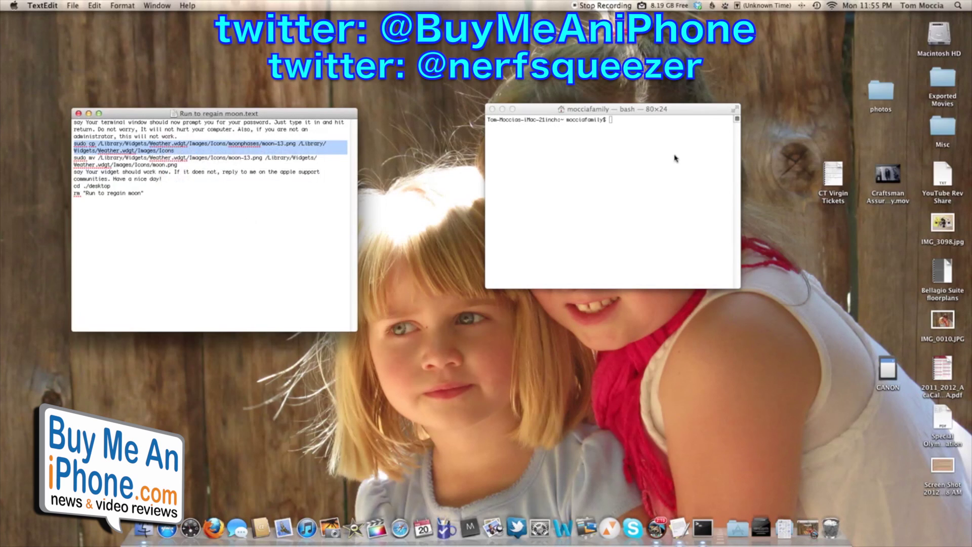
pyautogui.click(612, 121)
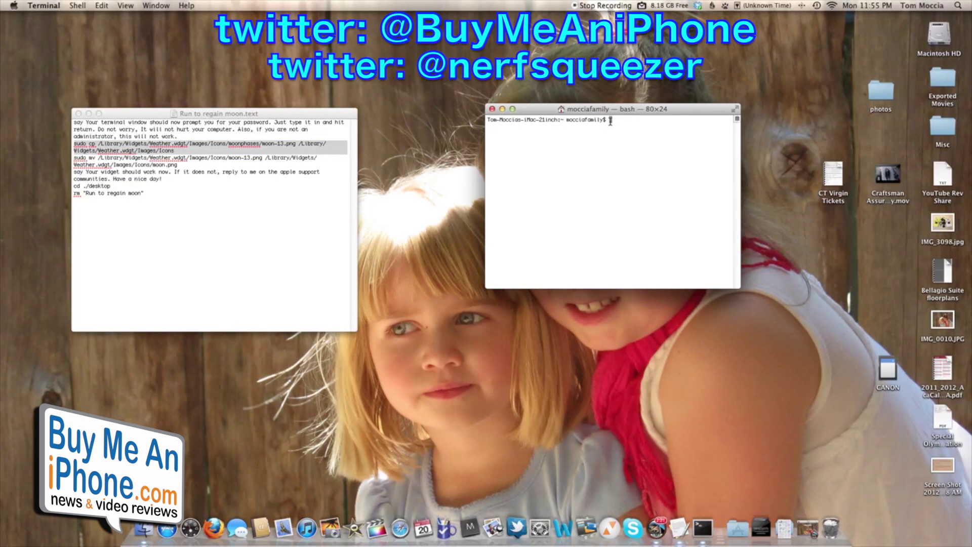
pyautogui.press('super+v')
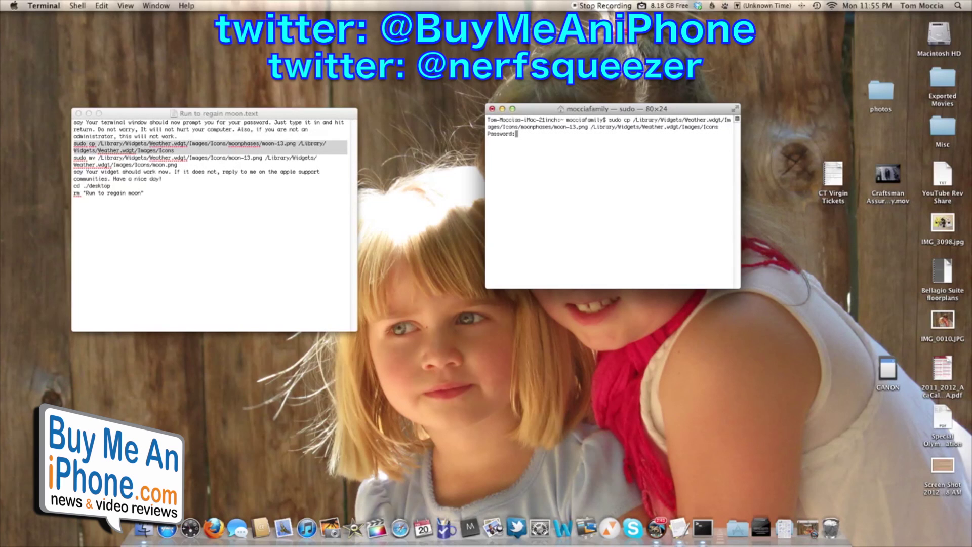
pyautogui.press('Return')
pyautogui.press('Return')
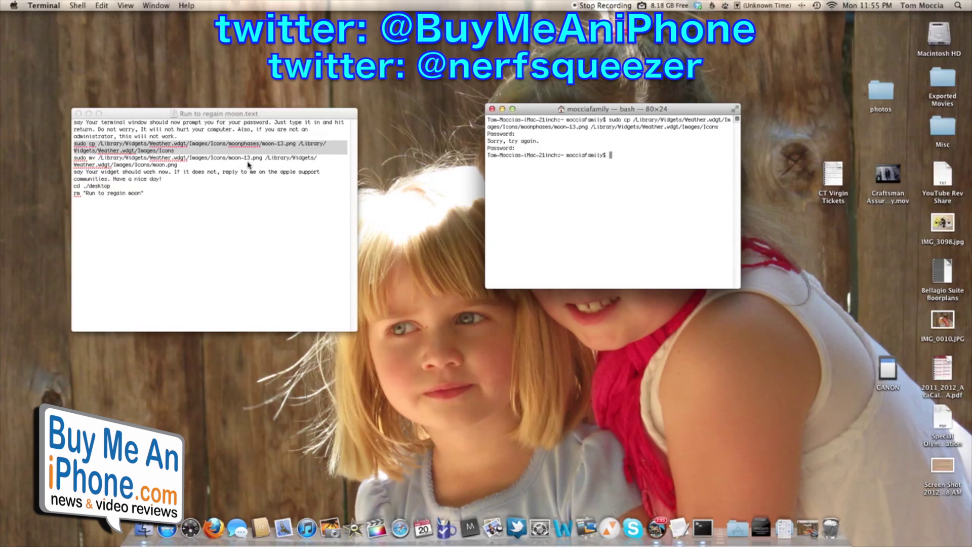
# Step: Paste and run the sudo mv command renaming moon-13.png to moon.png, then check Dashboard
pyautogui.click(182, 163)
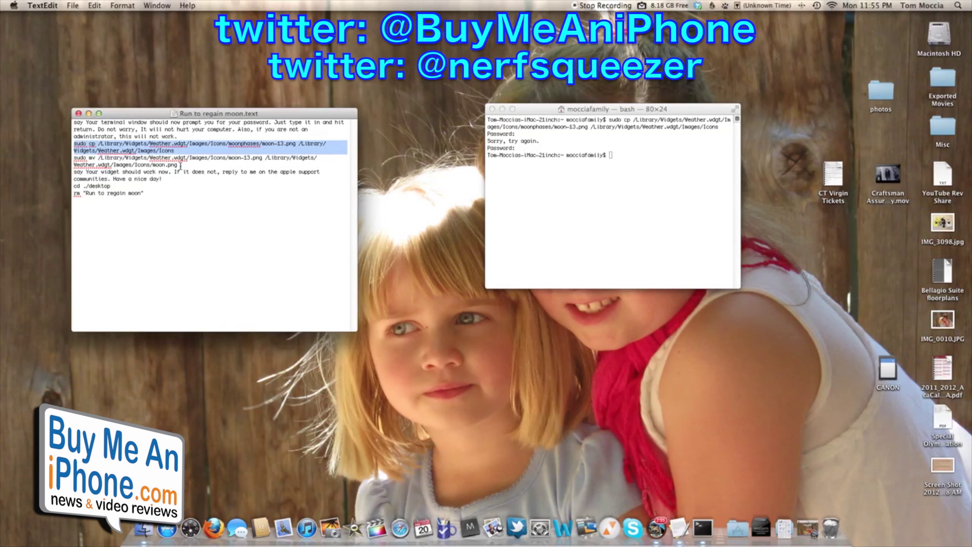
pyautogui.tripleClick(92, 158)
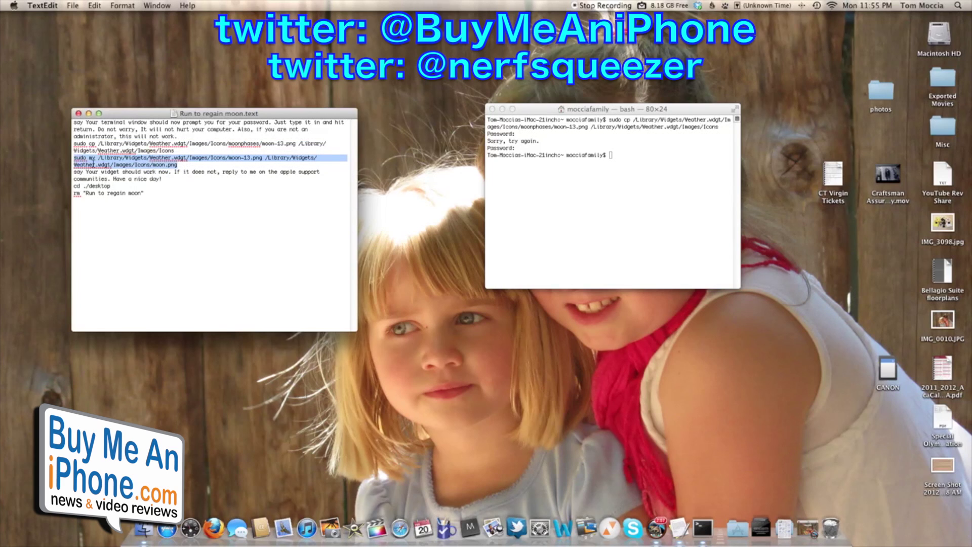
pyautogui.rightClick(93, 161)
pyautogui.click(612, 158)
pyautogui.rightClick(612, 158)
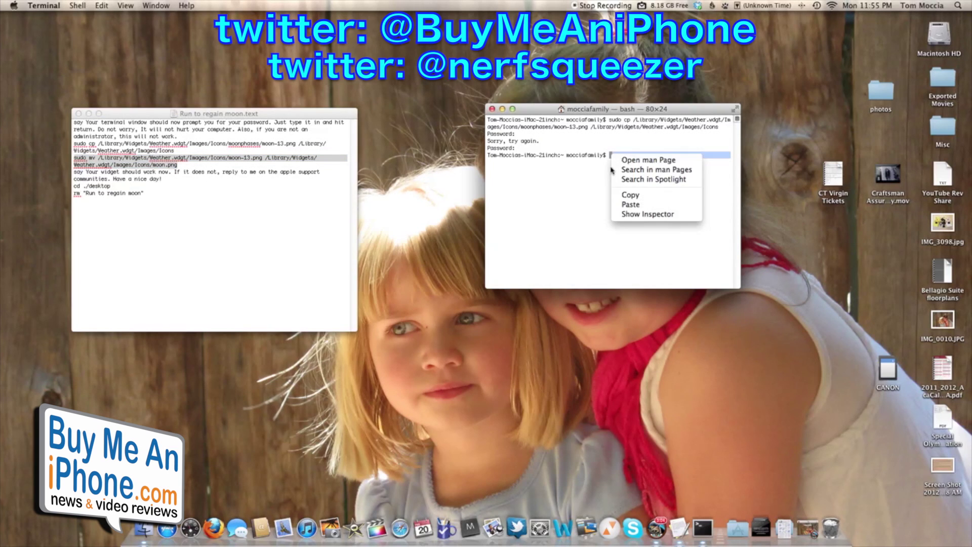
pyautogui.click(616, 204)
pyautogui.press('Return')
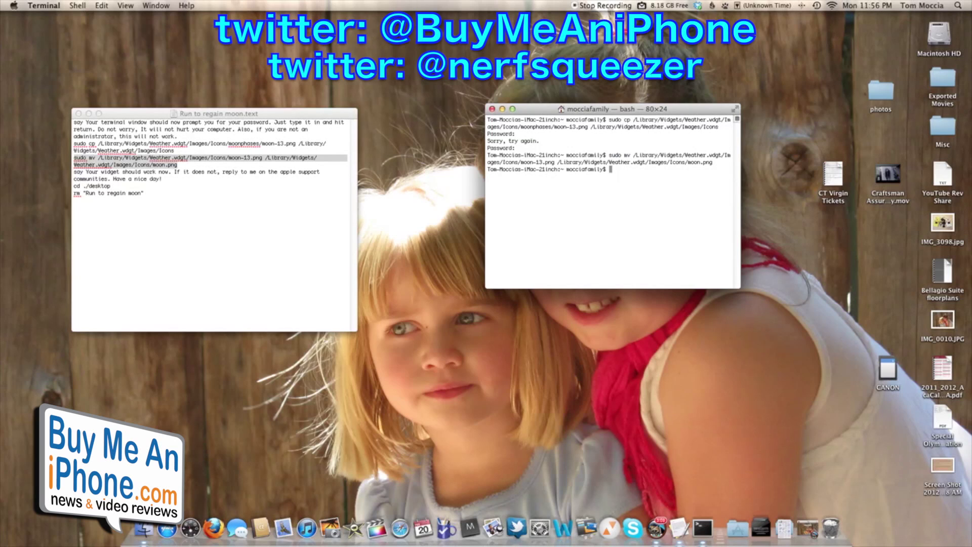
pyautogui.press('F12')
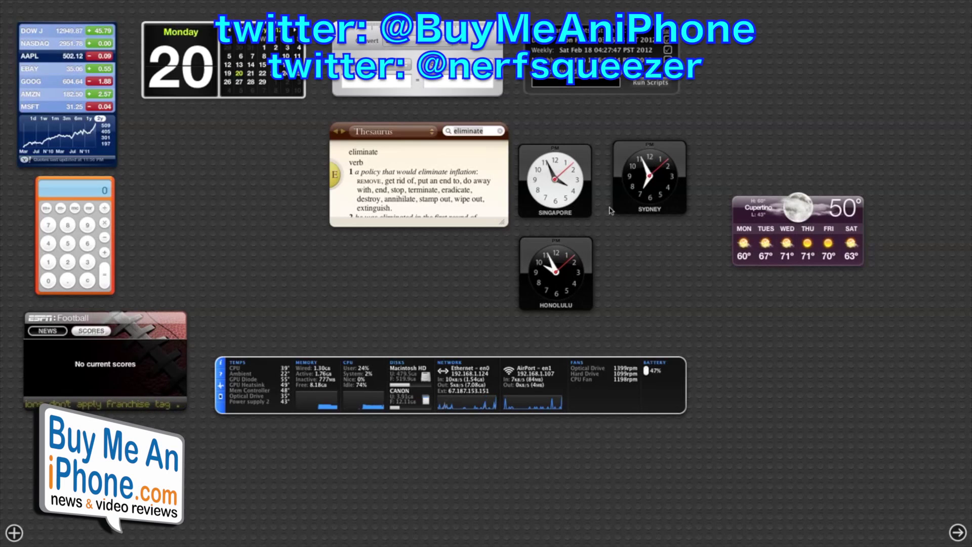
# Step: Dismiss Dashboard and close the Terminal window
pyautogui.press('F12')
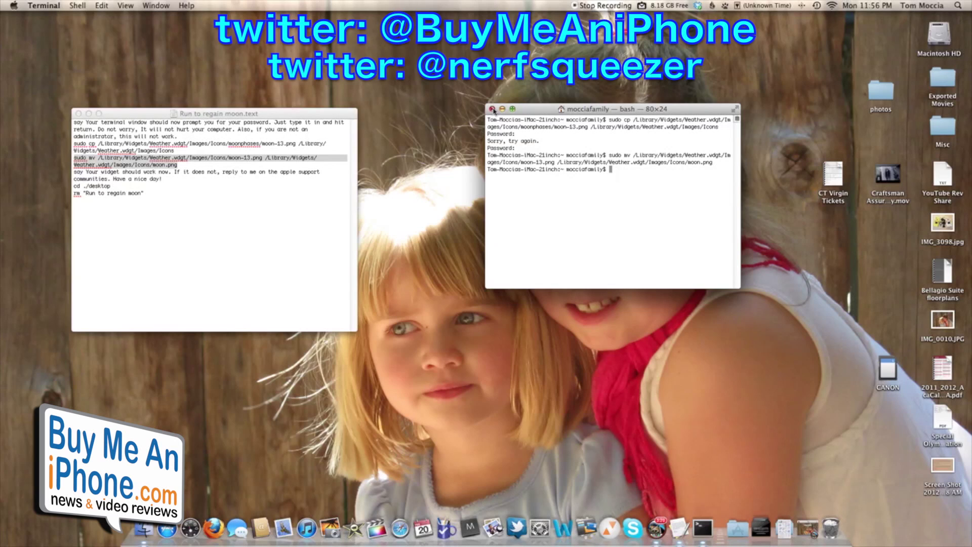
pyautogui.click(492, 109)
# Step: Bring Dashboard back up to confirm the Cupertino Weather widget's restored moon icon
pyautogui.press('F12')
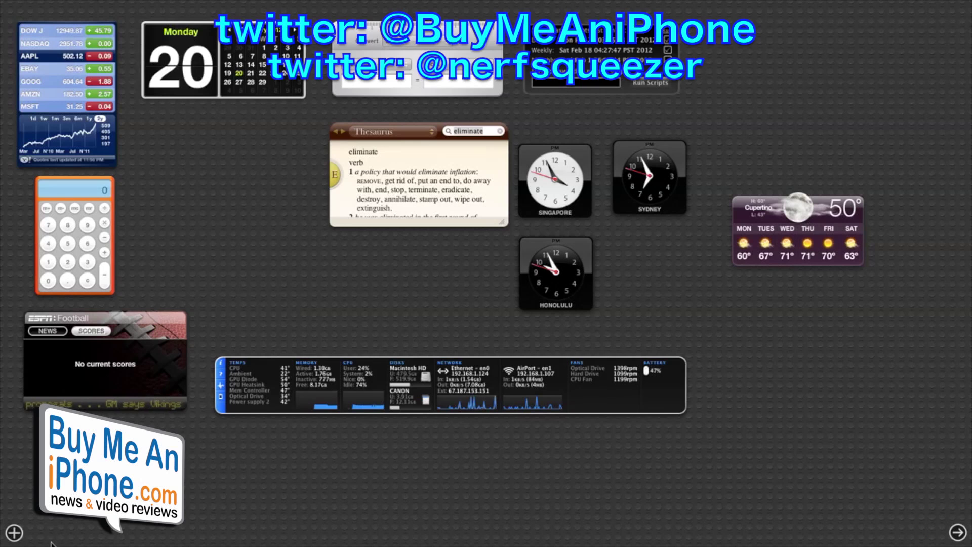
# Step: Add a second Weather widget set to 'stockton, CA' below Cupertino, then close Dashboard
pyautogui.click(14, 532)
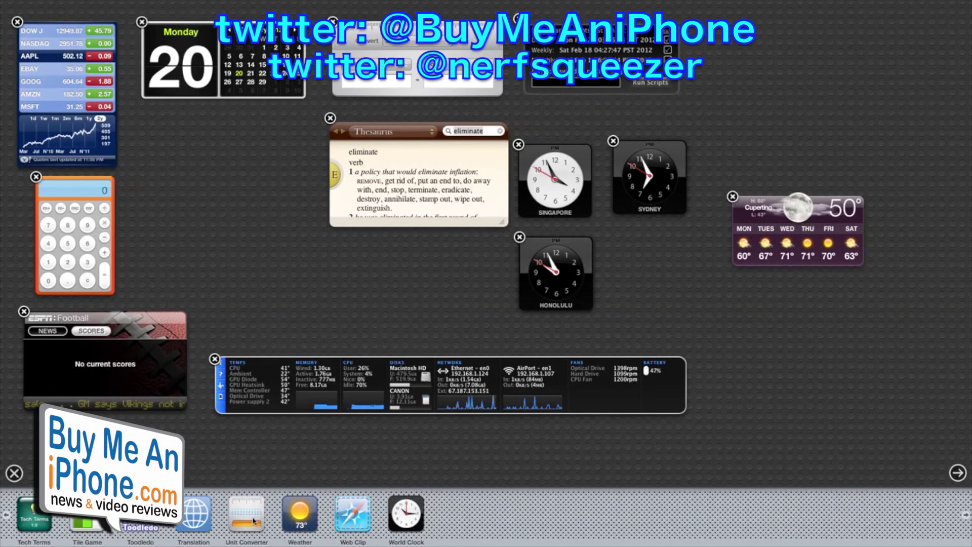
pyautogui.moveTo(304, 516); pyautogui.dragTo(837, 362)
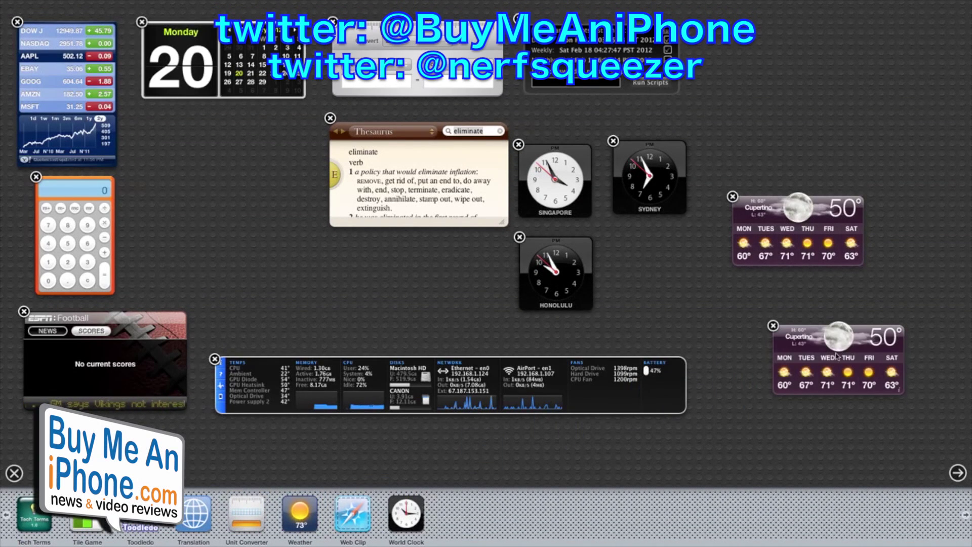
pyautogui.click(899, 391)
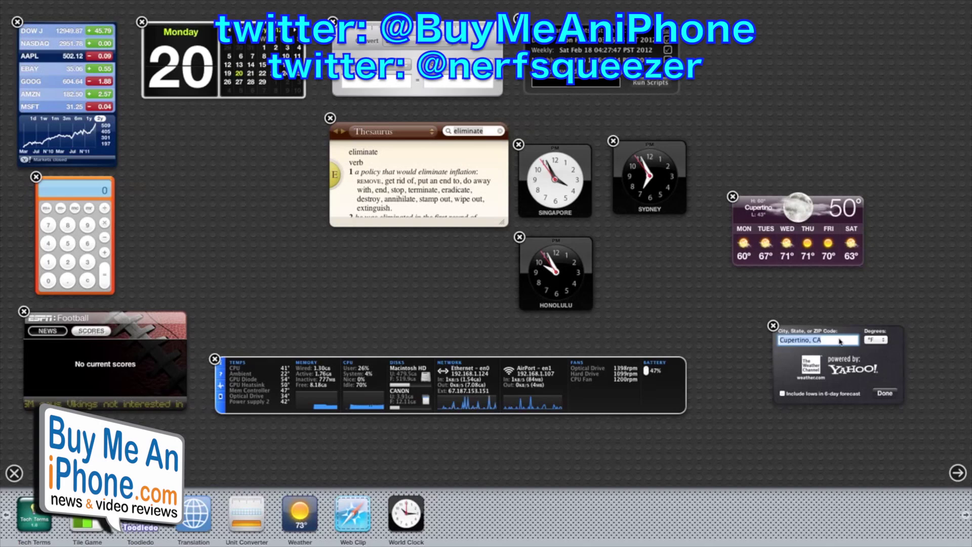
pyautogui.write('st')
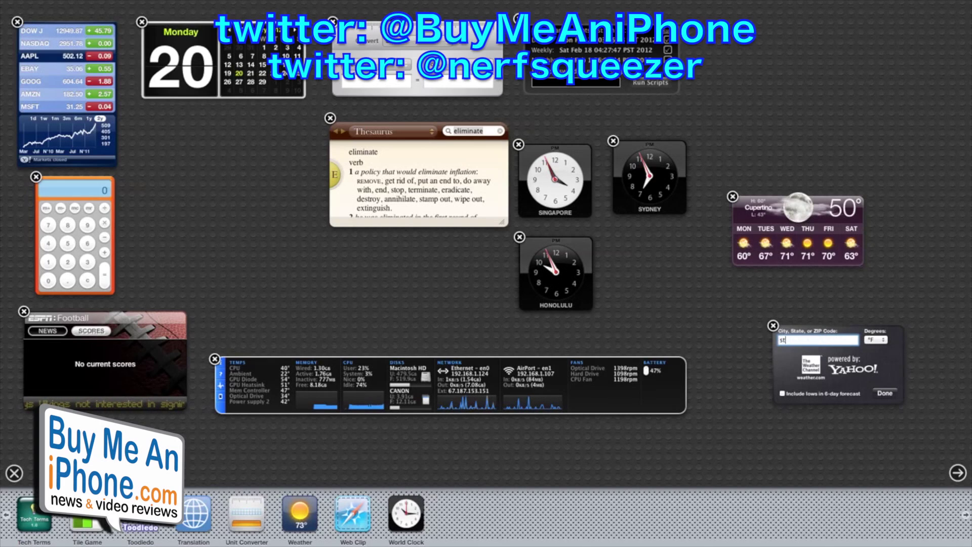
pyautogui.write('ockton, CA')
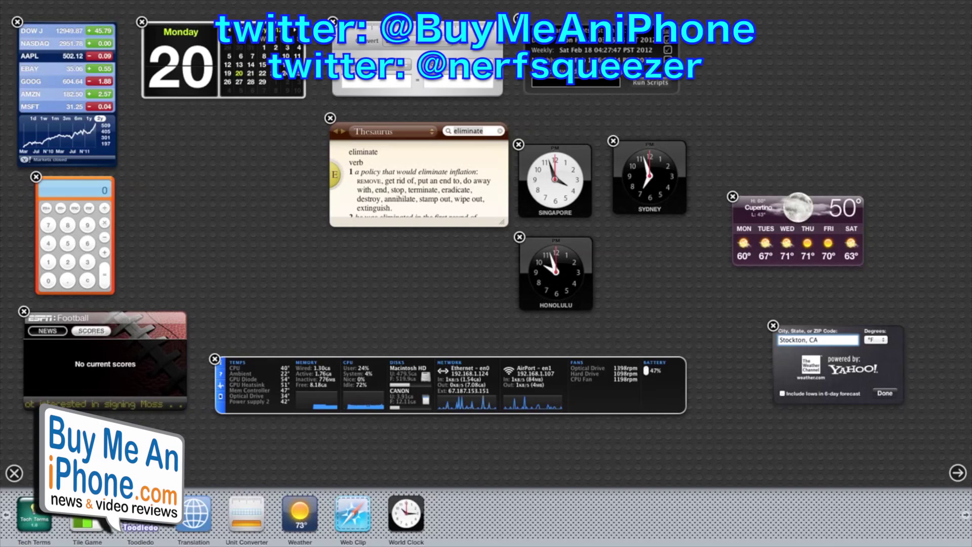
pyautogui.click(885, 394)
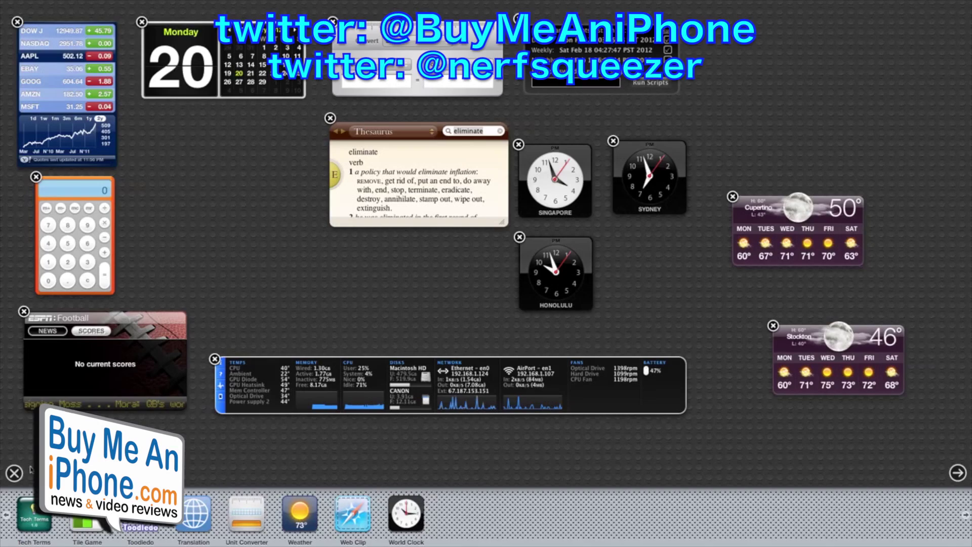
pyautogui.click(15, 473)
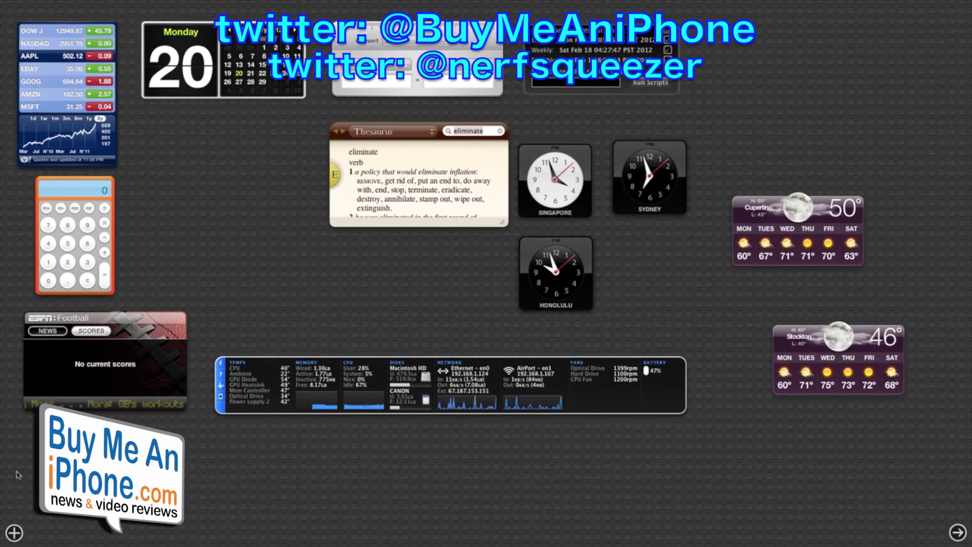
pyautogui.click(18, 475)
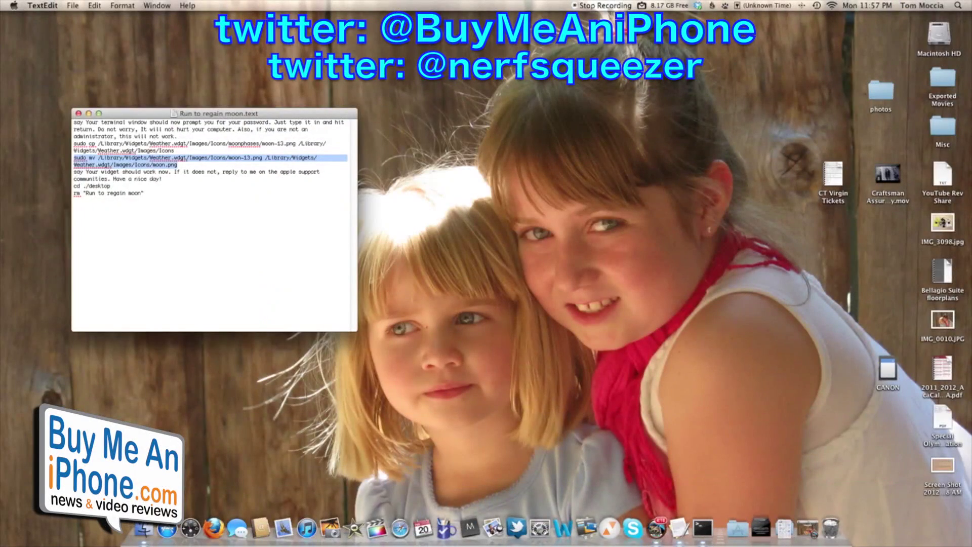